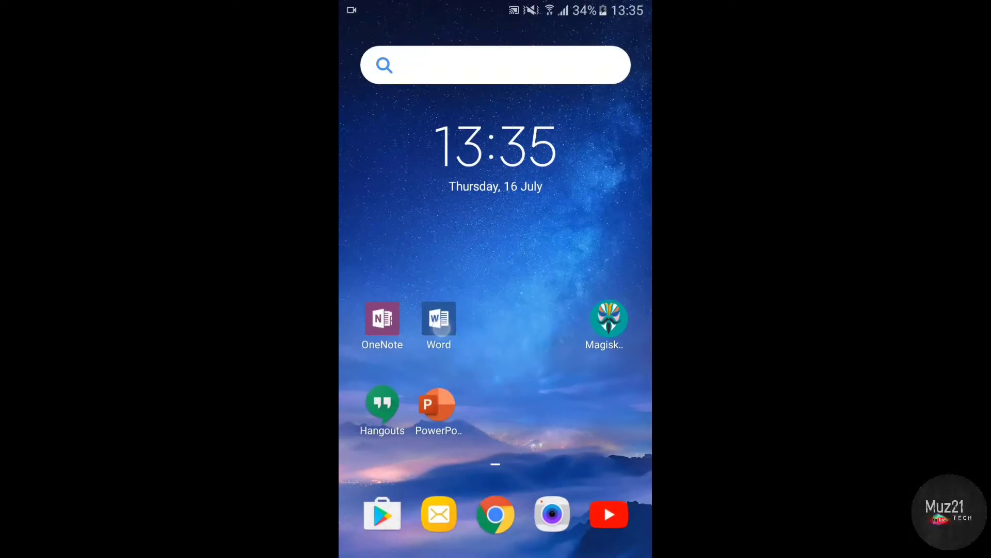
- Long-press and release a few app icons on the home screen
click(438, 403)
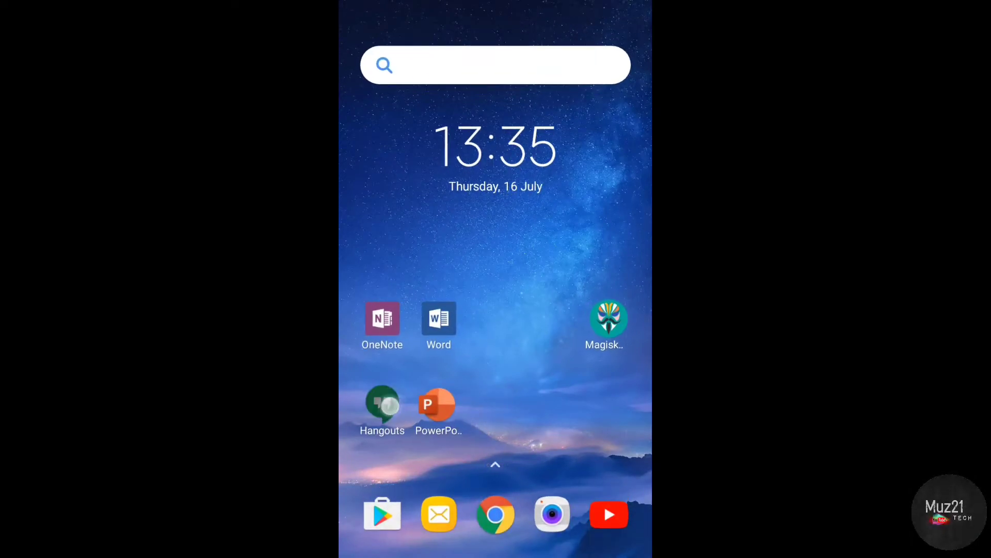
click(382, 403)
click(382, 319)
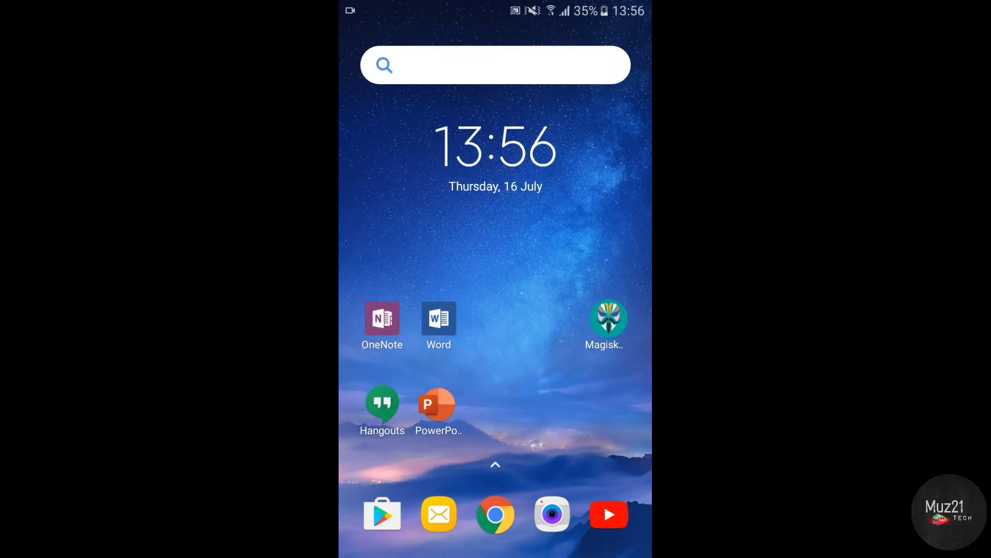
- Open Magisk Manager's Downloads section and download the Busybox for Android NDK zip
click(609, 319)
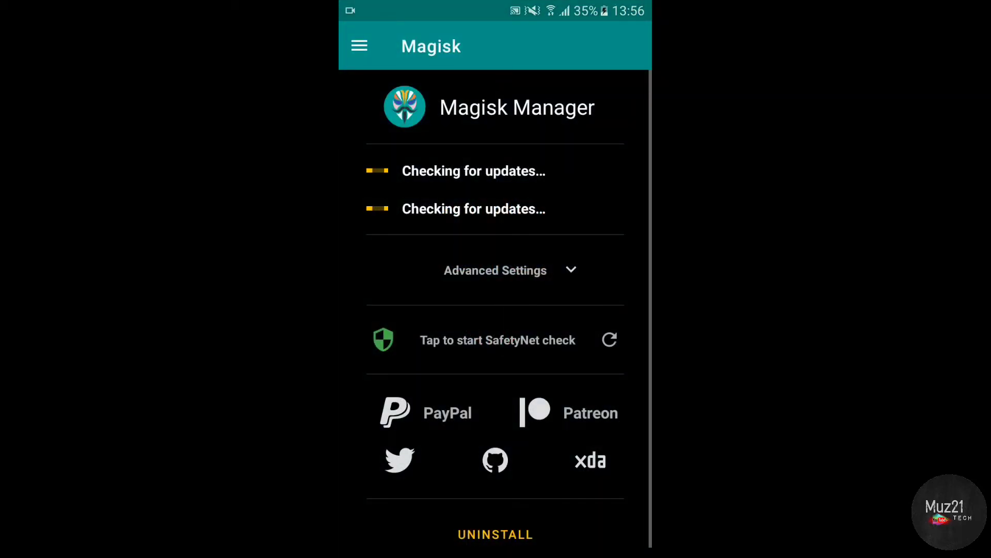
click(358, 46)
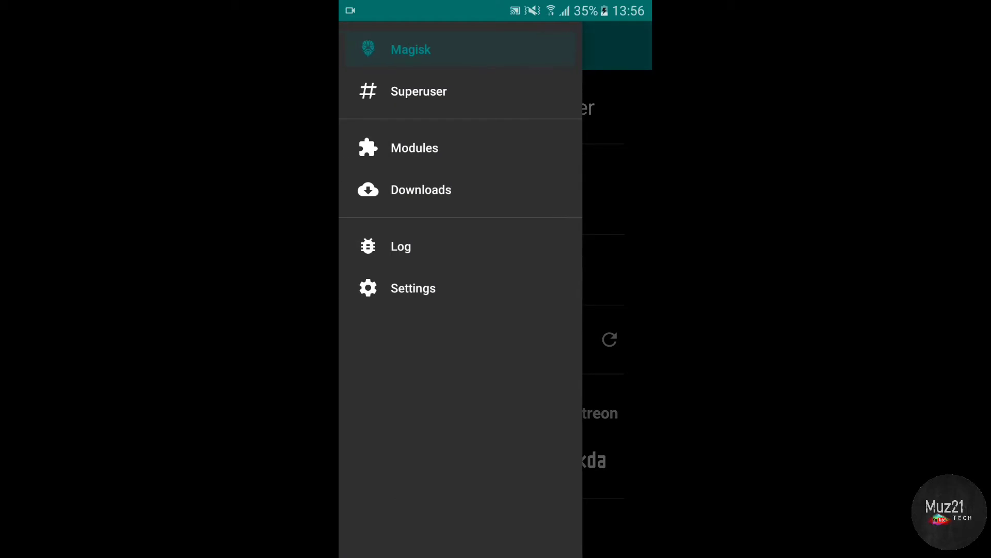
click(478, 187)
click(632, 46)
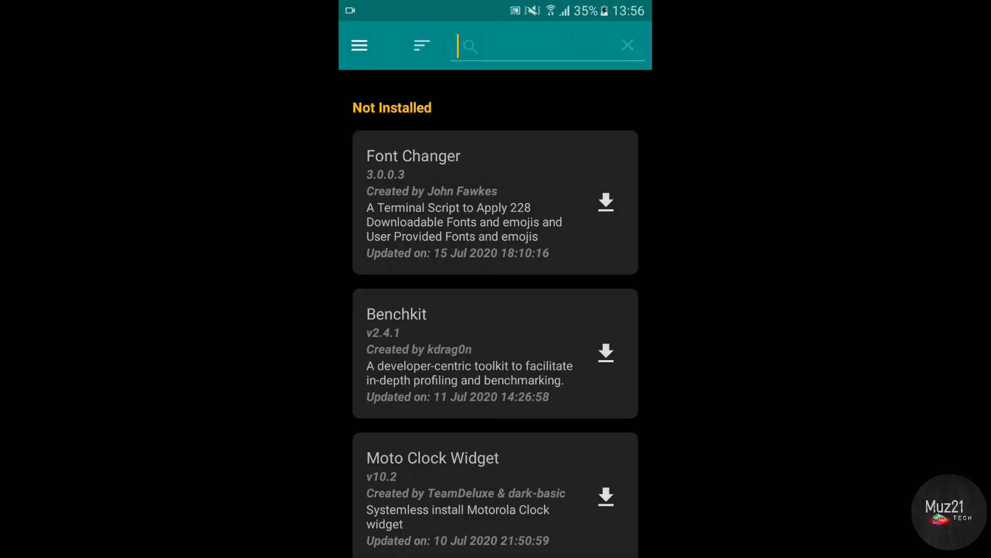
text(busybo)
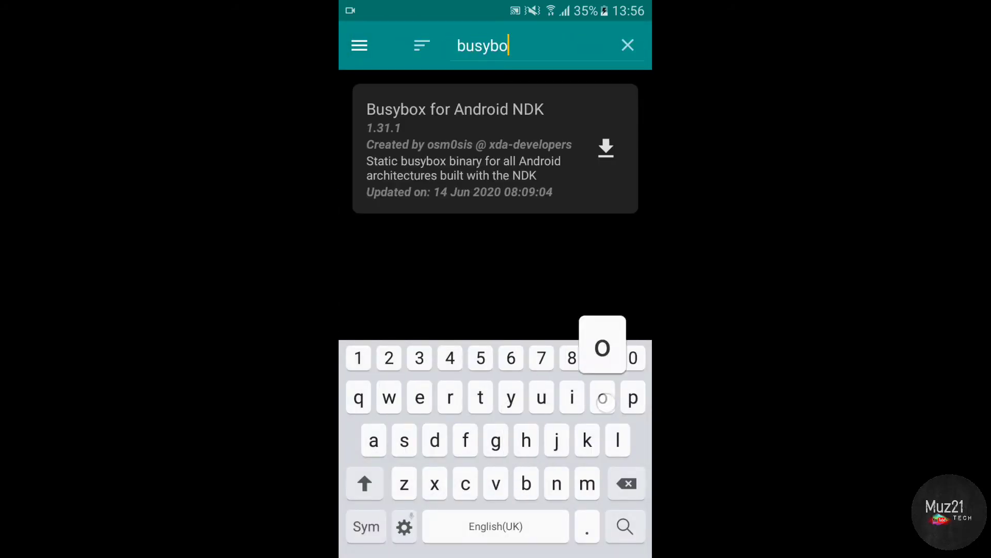
text(x)
click(606, 148)
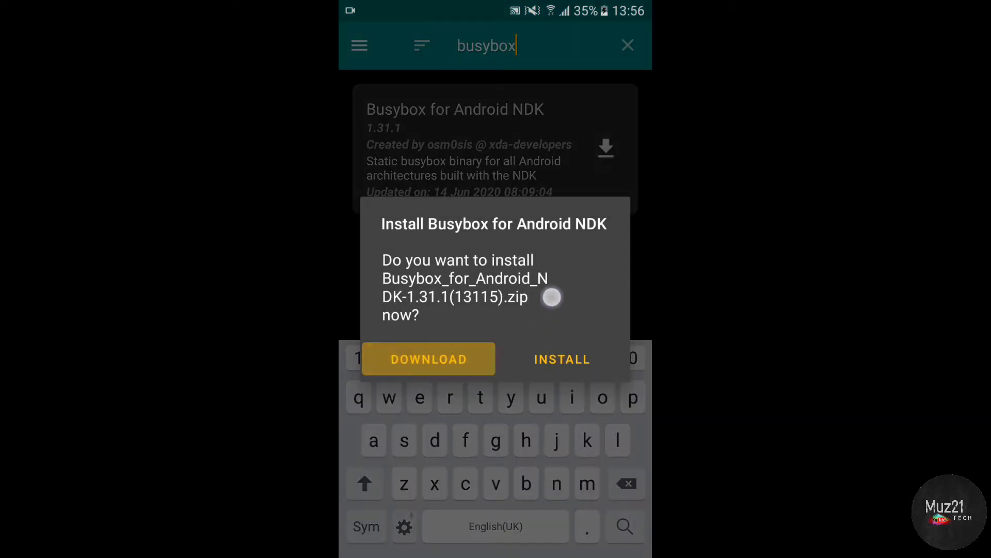
click(429, 359)
- Search for Debloater (Terminal Emulator) and download its zip, retrying past a download error
click(628, 46)
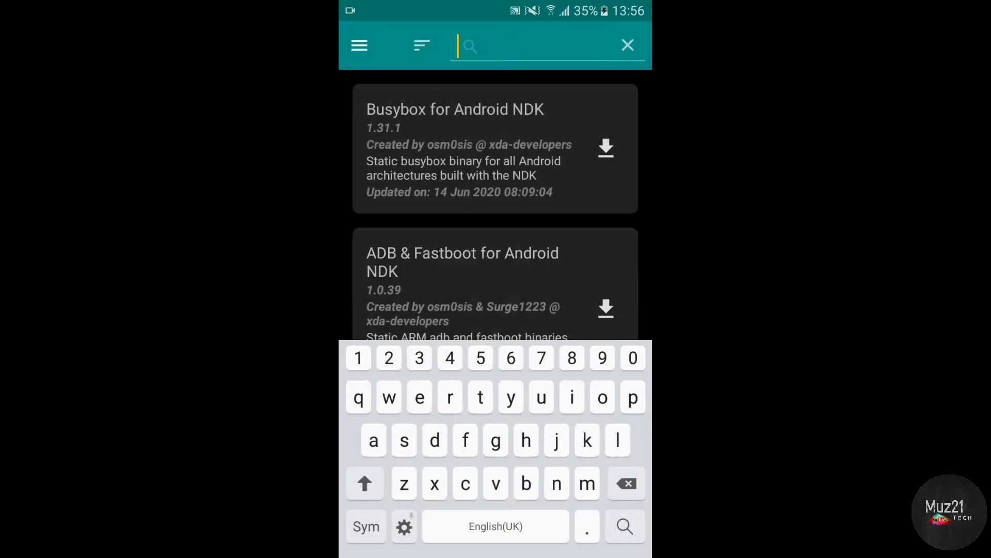
text(ede)
text(blo)
click(606, 155)
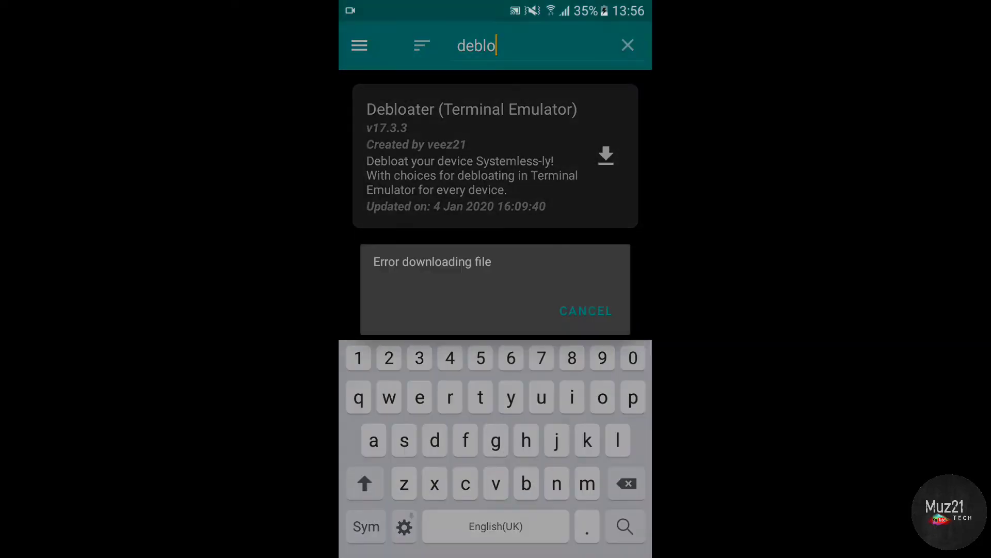
click(600, 315)
click(606, 155)
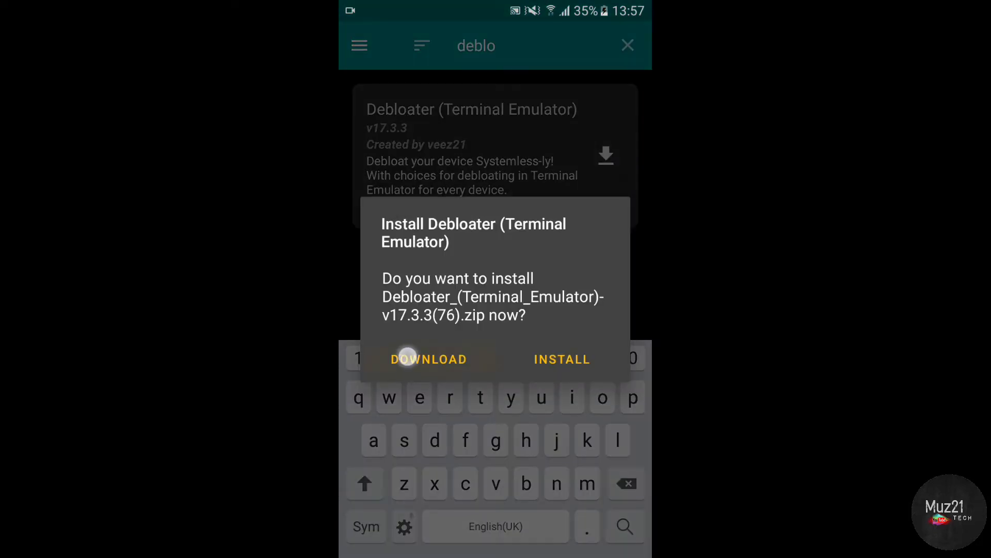
click(428, 358)
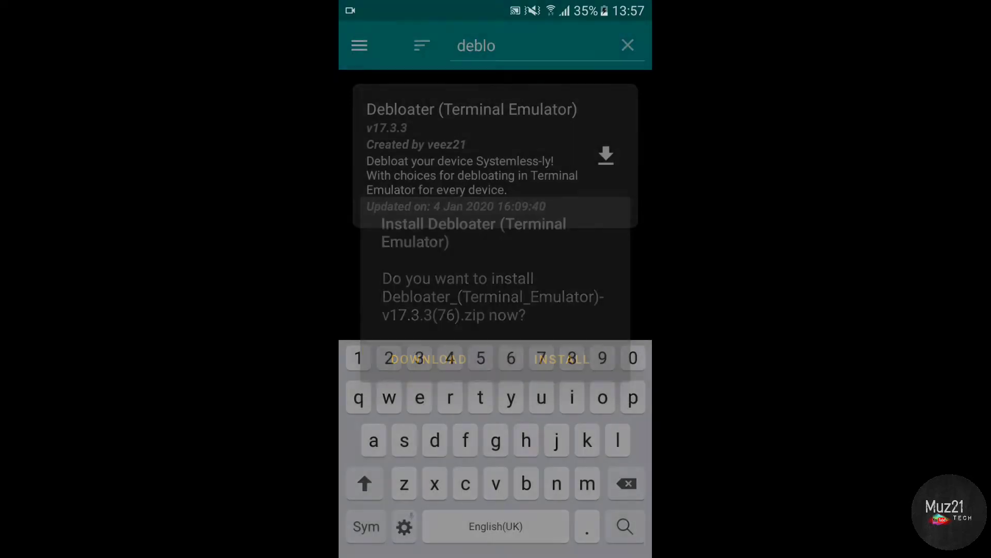
click(628, 46)
click(477, 45)
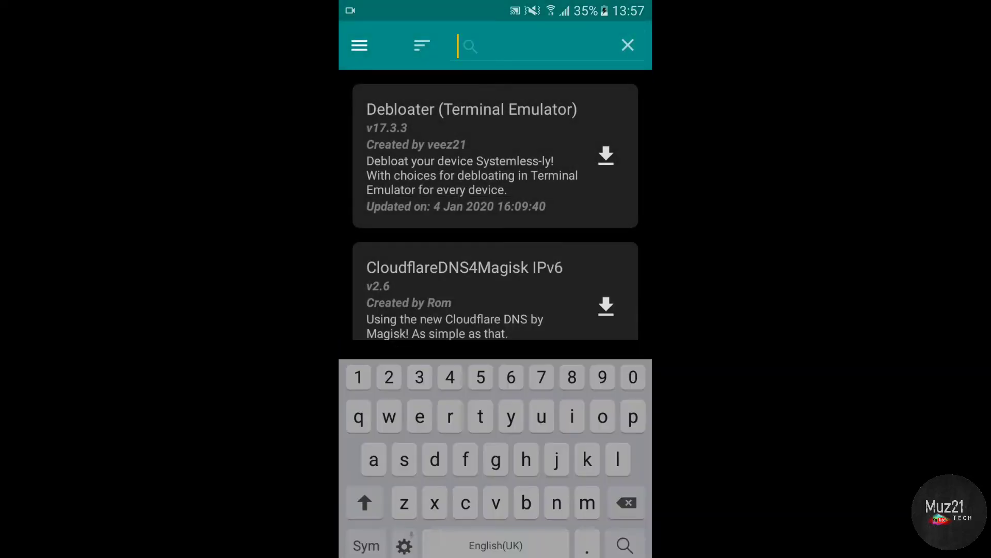
click(358, 45)
- Pick the Busybox for Android NDK zip from Download in ES File Explorer and flash it
click(404, 146)
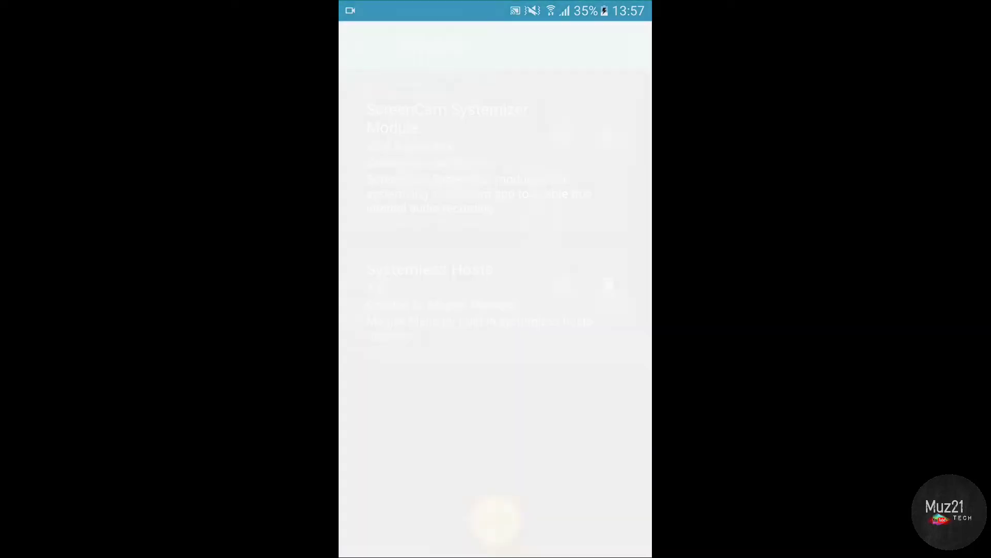
click(470, 376)
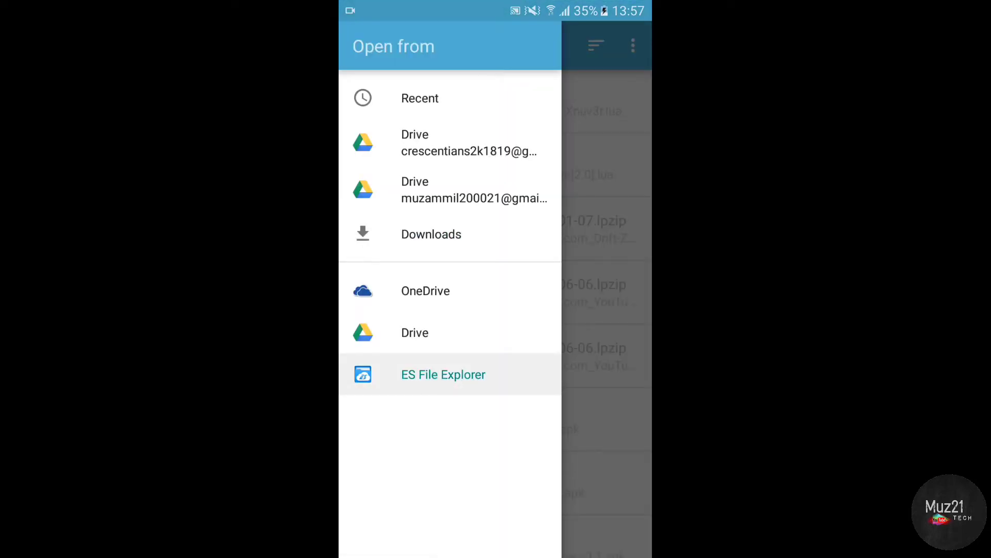
click(379, 108)
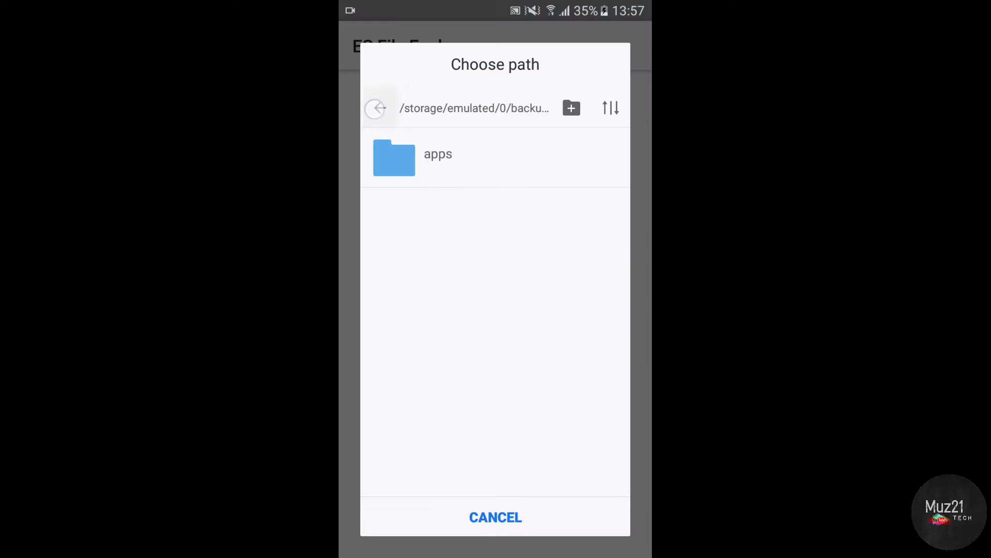
click(535, 215)
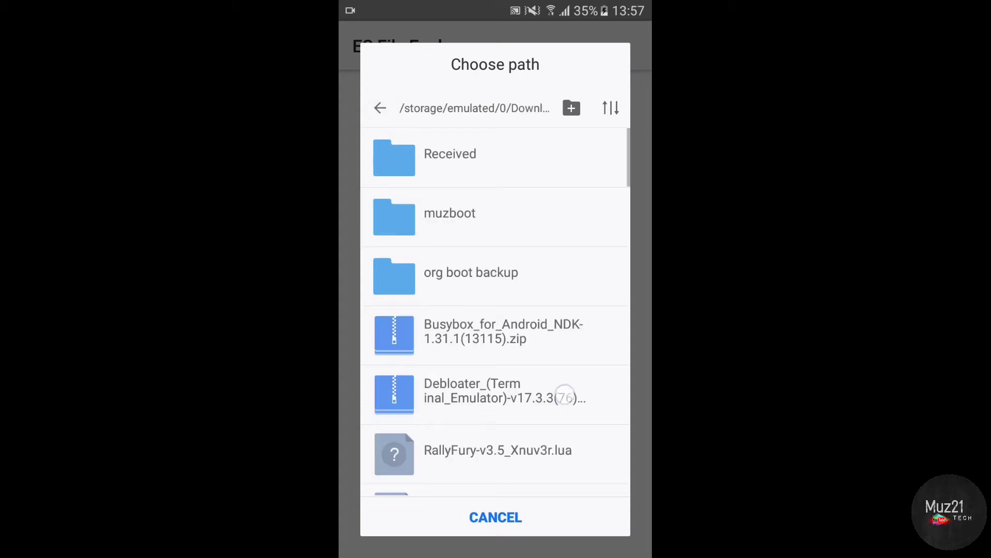
drag(566, 397, 580, 301)
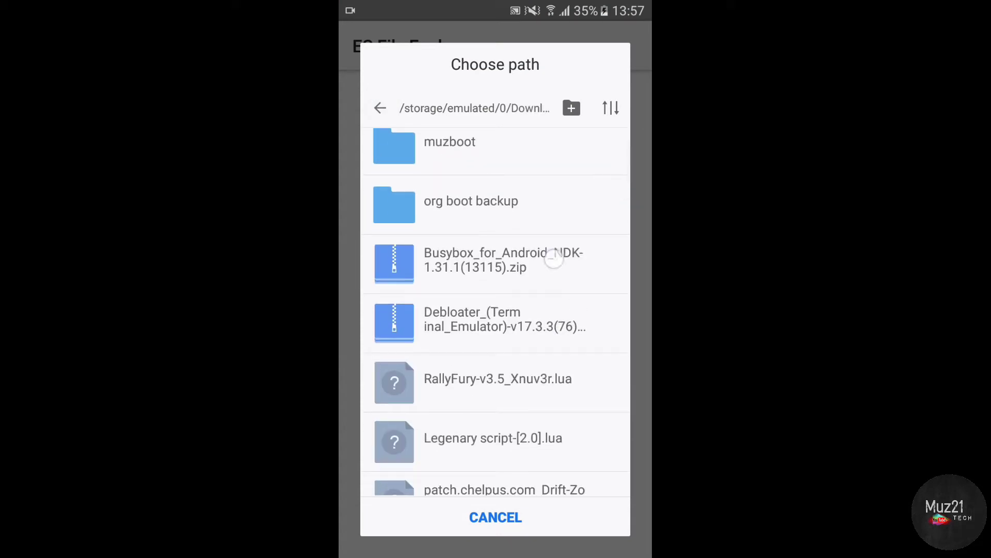
click(555, 258)
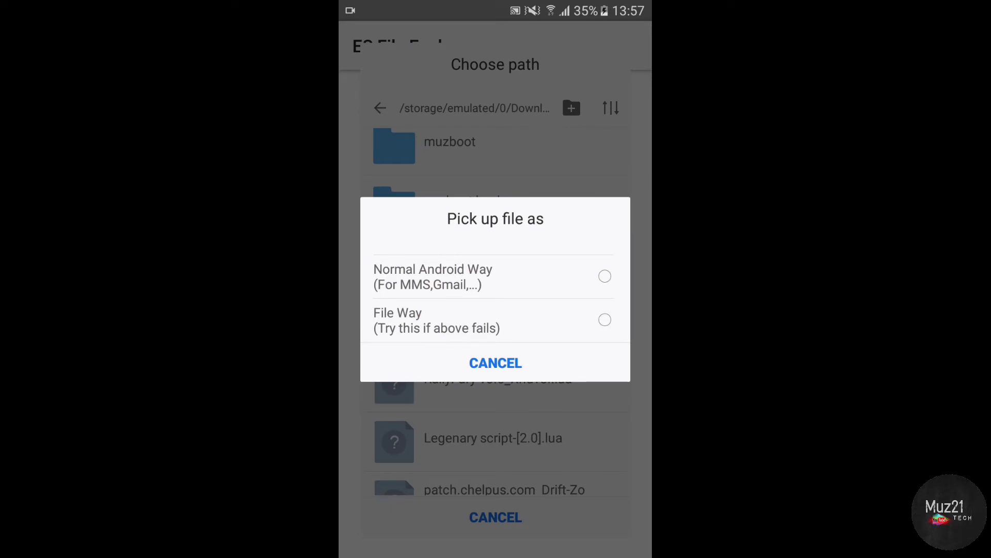
click(488, 321)
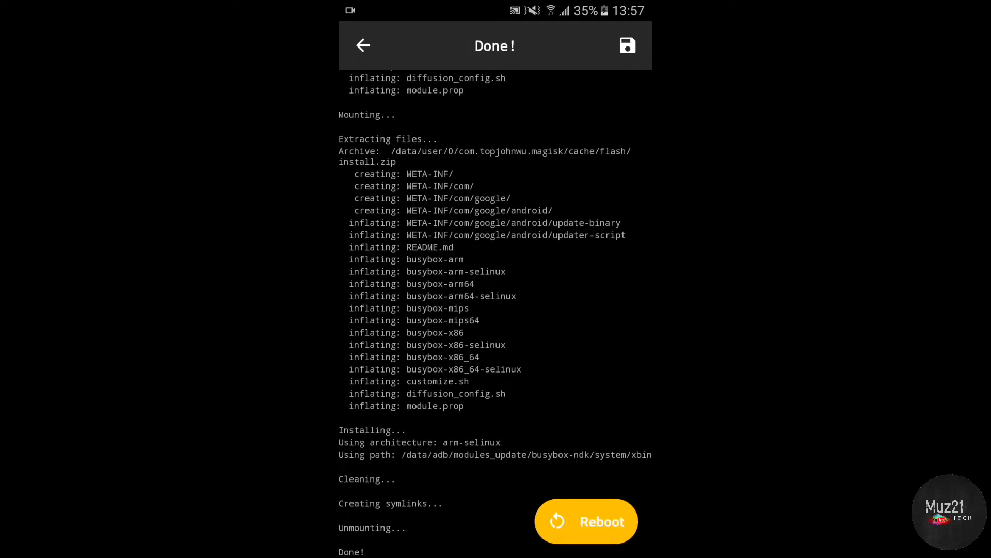
- Flash the Debloater zip from Download via ES File Explorer, passing it as File Way
click(363, 45)
click(494, 519)
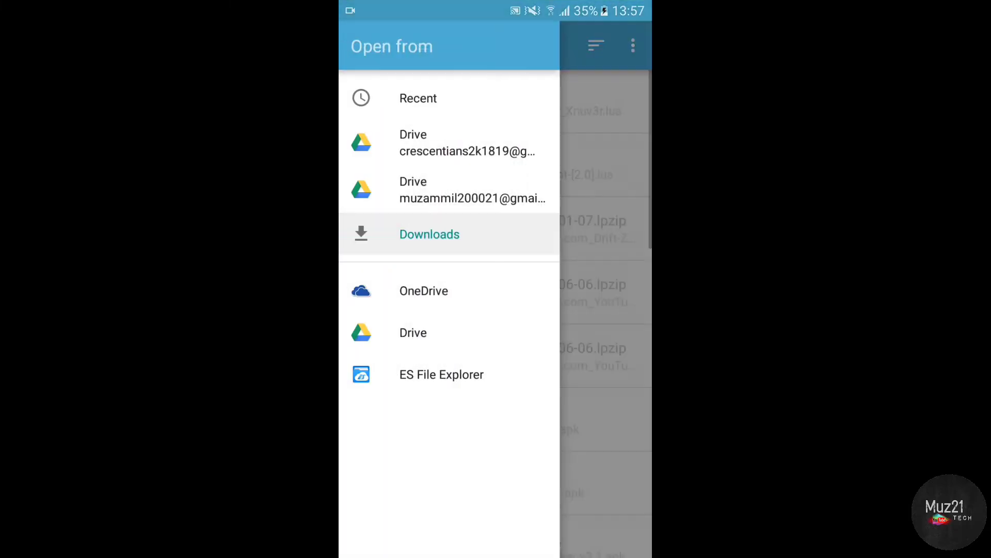
click(443, 373)
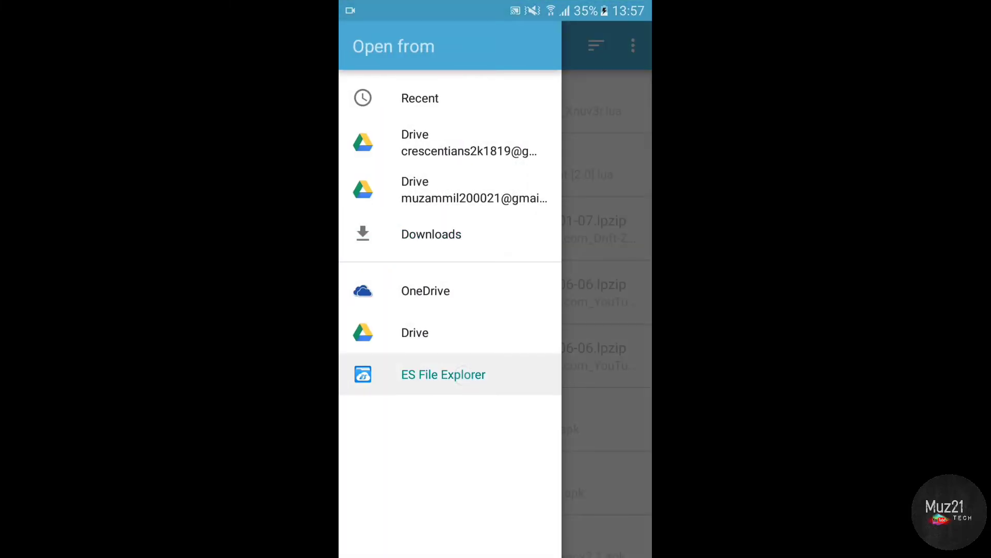
drag(519, 277, 519, 194)
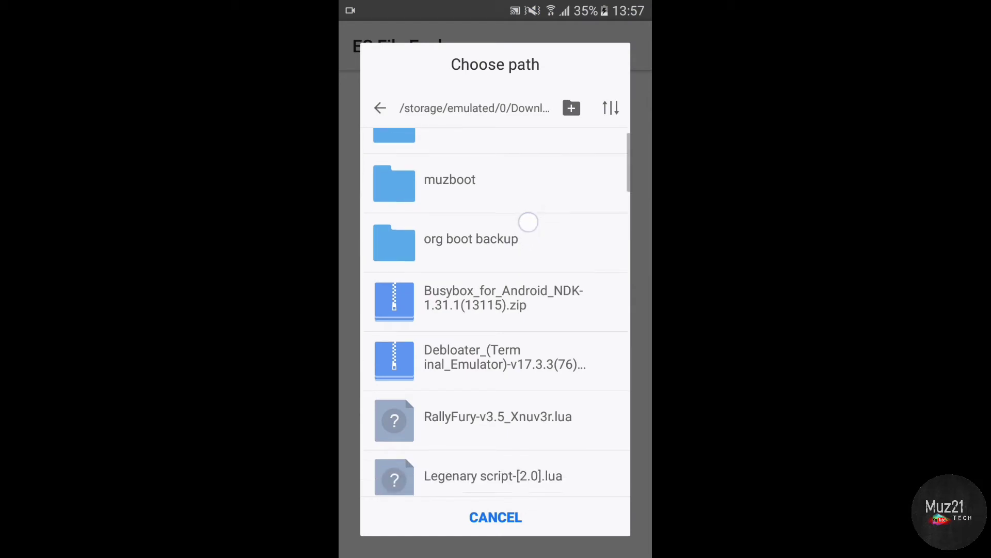
click(496, 313)
click(496, 321)
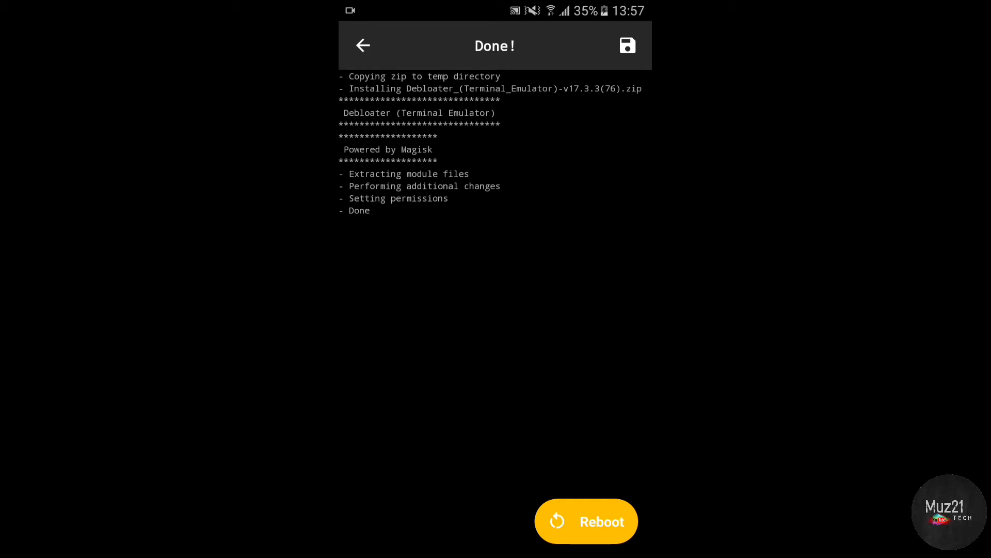
- Refresh the installed modules list and reboot the phone from the overflow menu
click(363, 45)
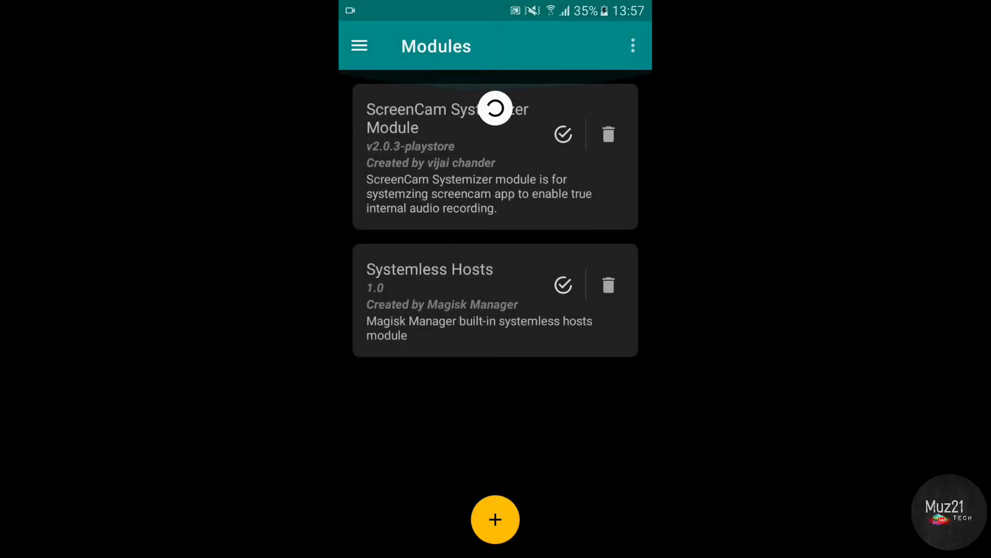
drag(496, 104, 496, 310)
drag(496, 155, 496, 317)
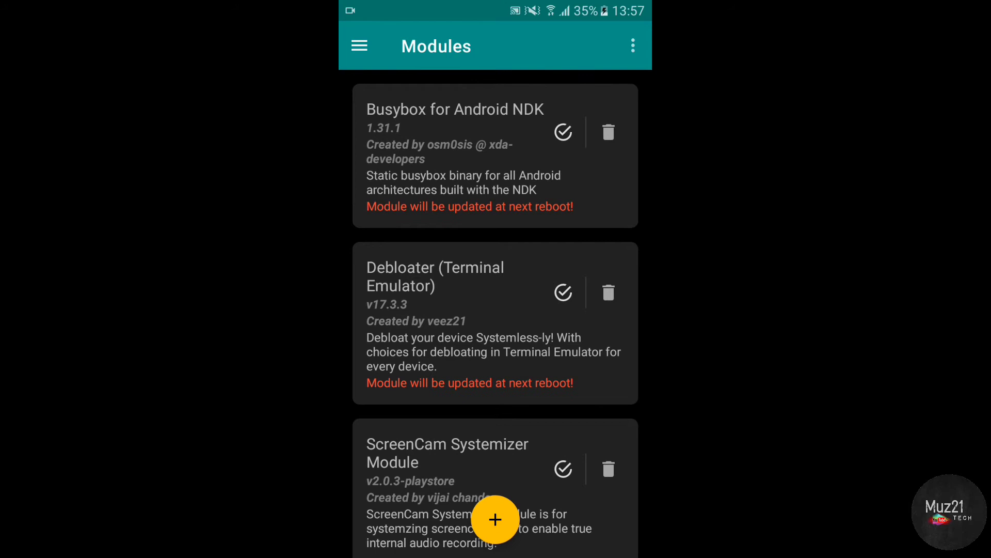
drag(573, 418, 573, 325)
click(633, 46)
click(542, 36)
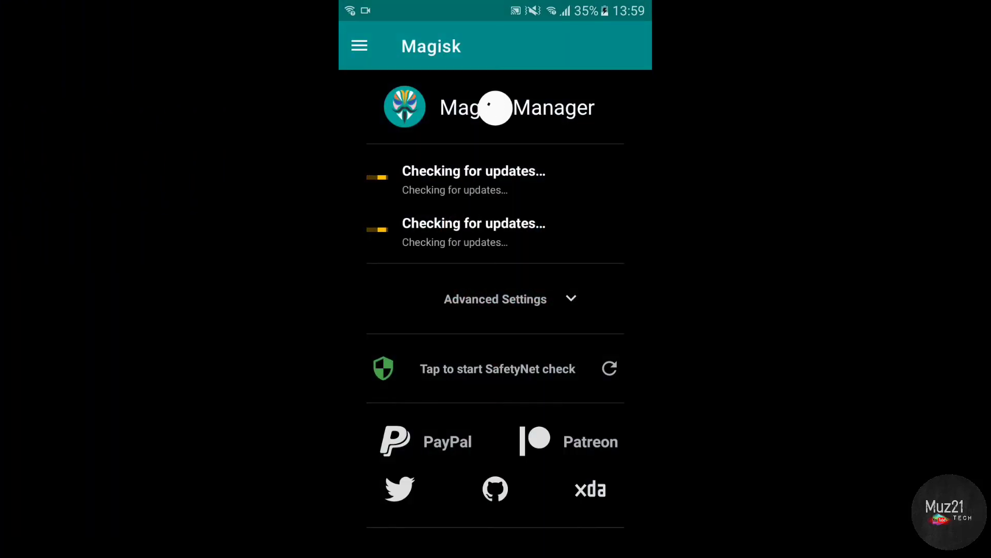
click(359, 46)
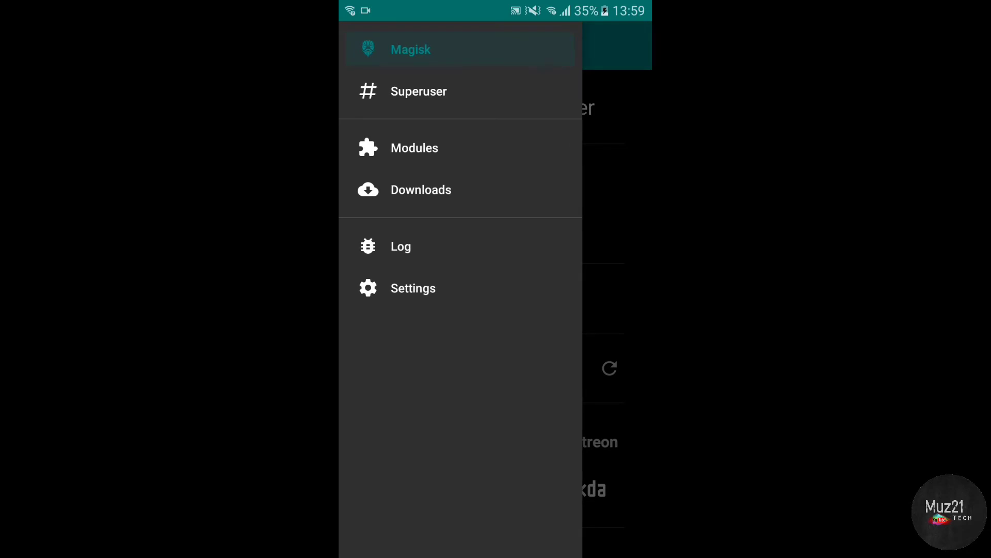
click(415, 148)
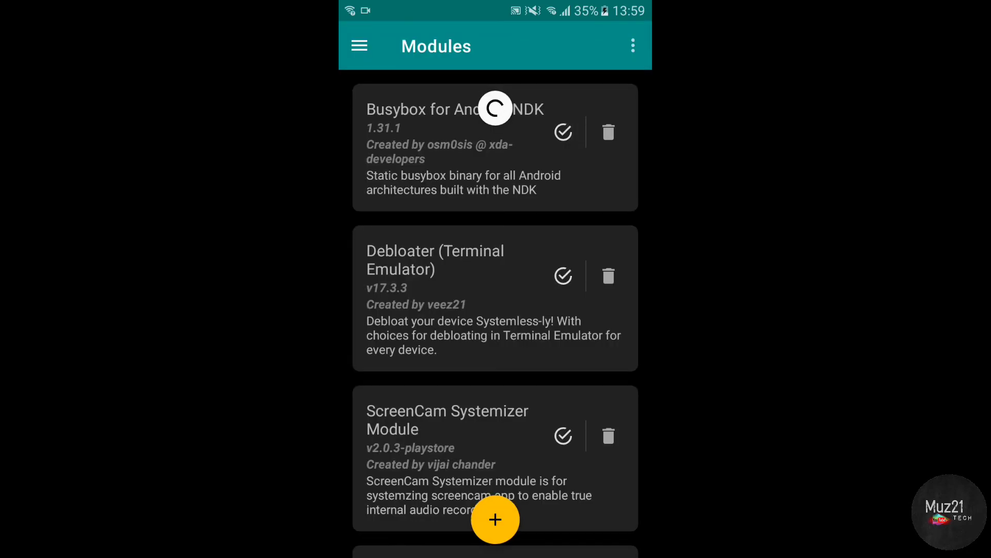
scroll(527, 388, down, 2)
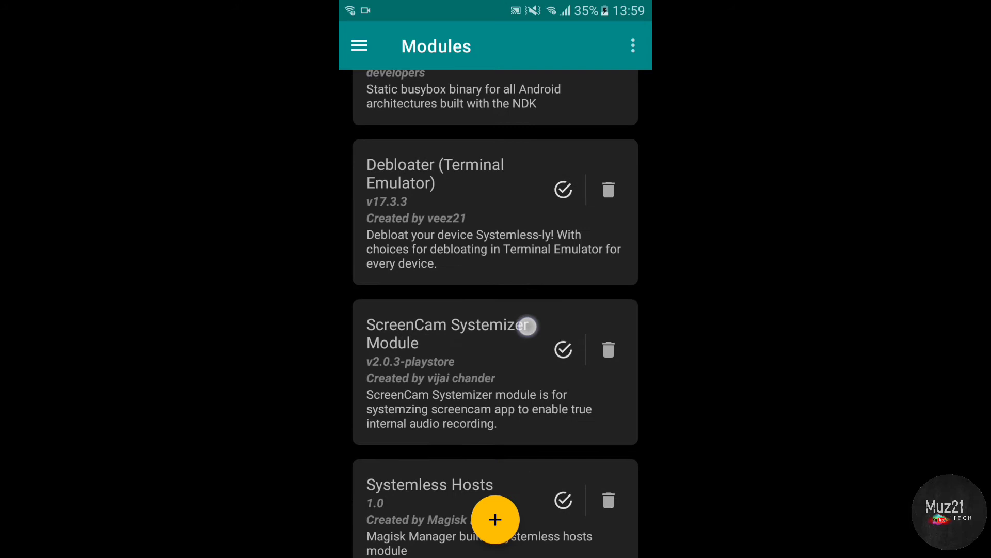
scroll(527, 388, up, 2)
key(Escape)
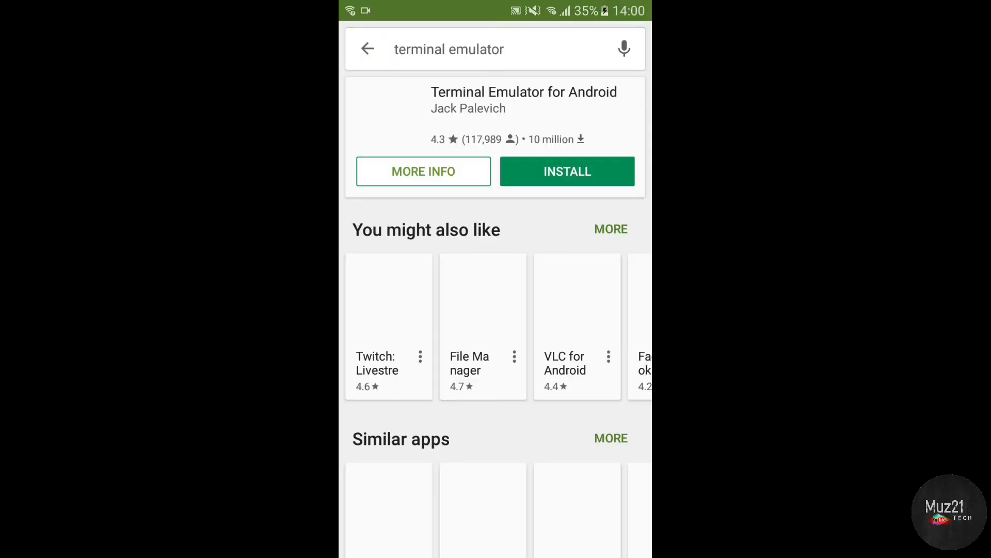
- Install Terminal Emulator for Android from its Play Store page, accepting the permissions
click(488, 93)
click(586, 276)
click(570, 367)
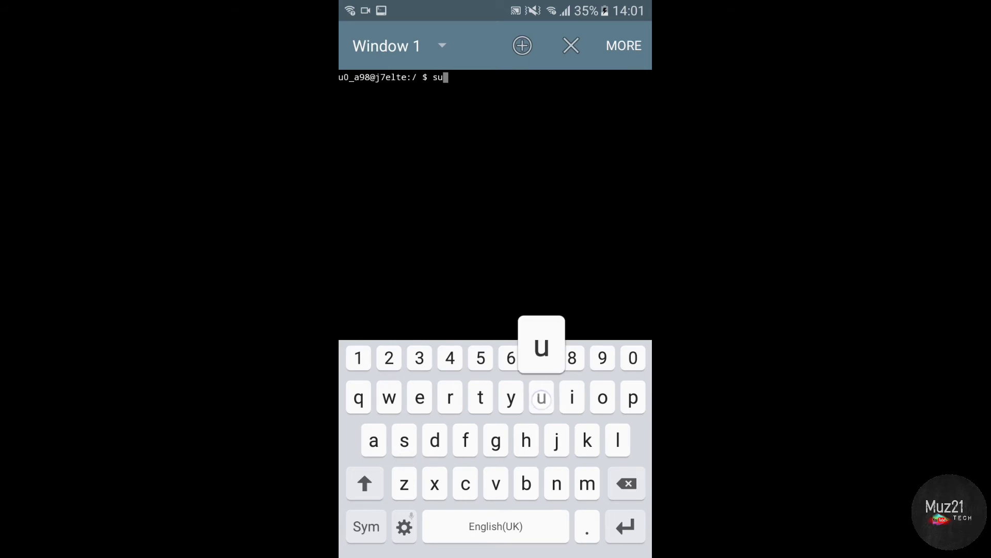
- Run su and debloat, then choose option 1 for System Apps
click(626, 526)
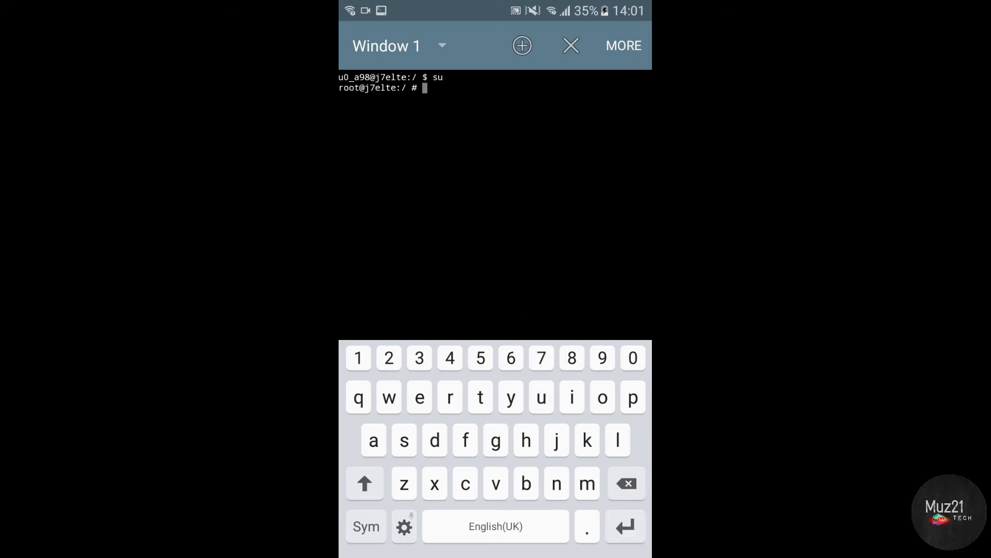
click(435, 440)
click(419, 397)
click(526, 484)
click(618, 440)
click(602, 397)
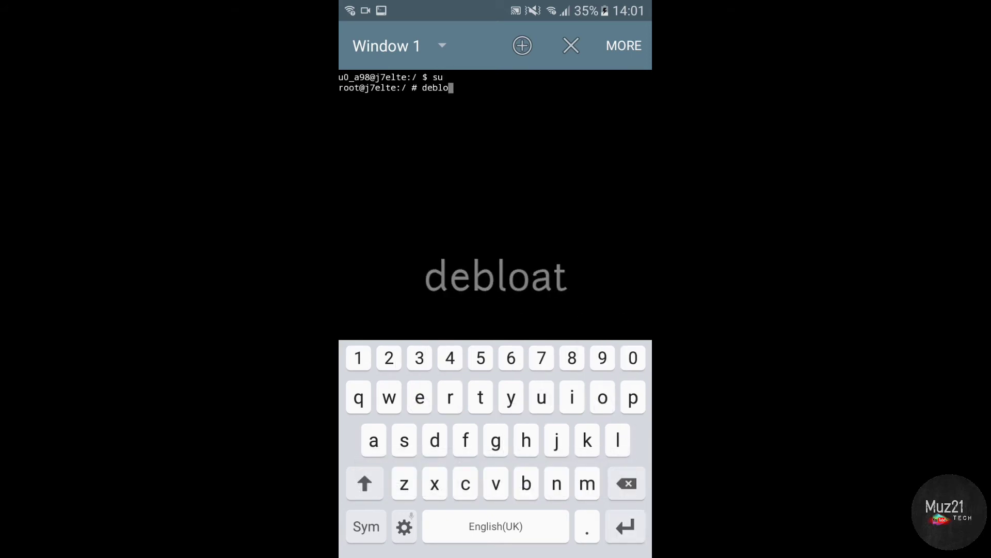
click(374, 440)
click(481, 398)
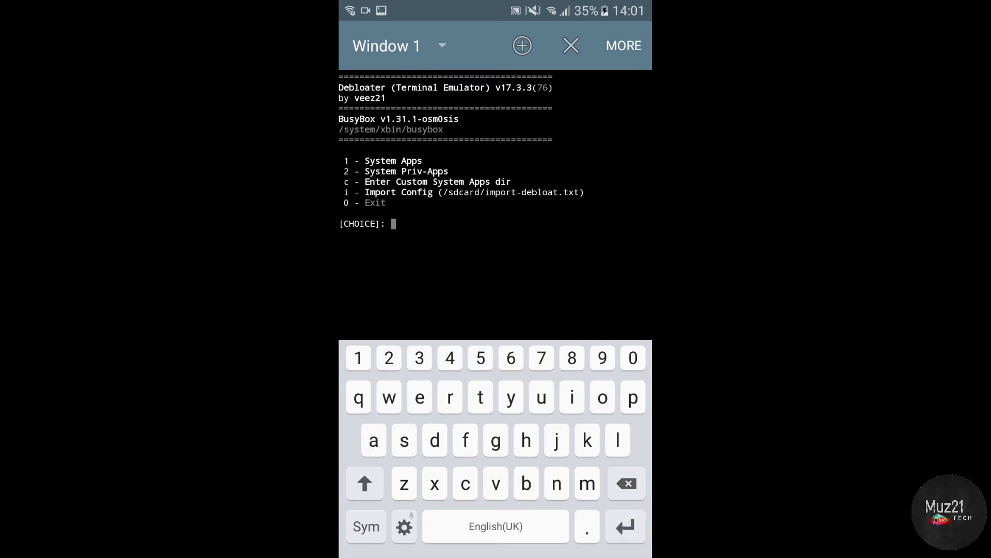
click(358, 358)
click(625, 526)
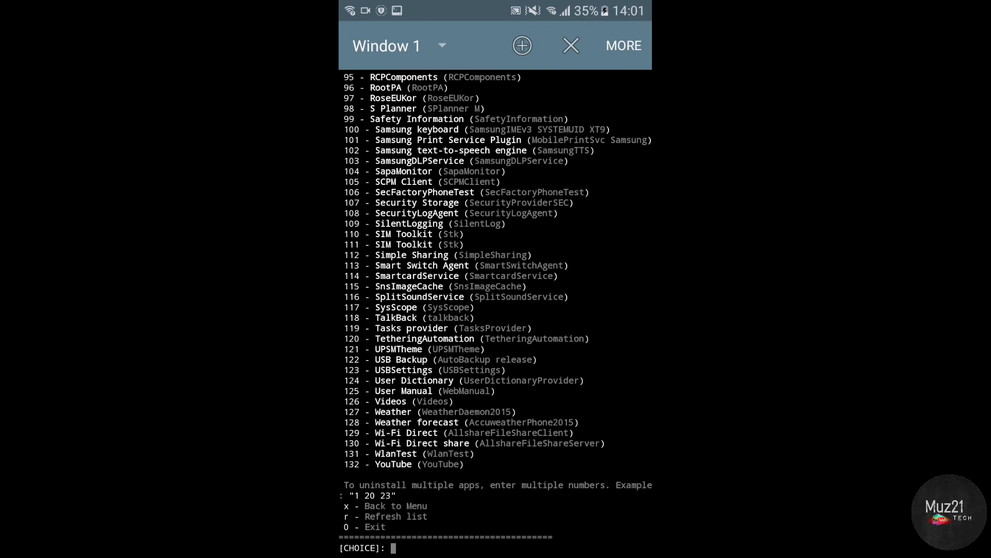
drag(590, 241, 576, 417)
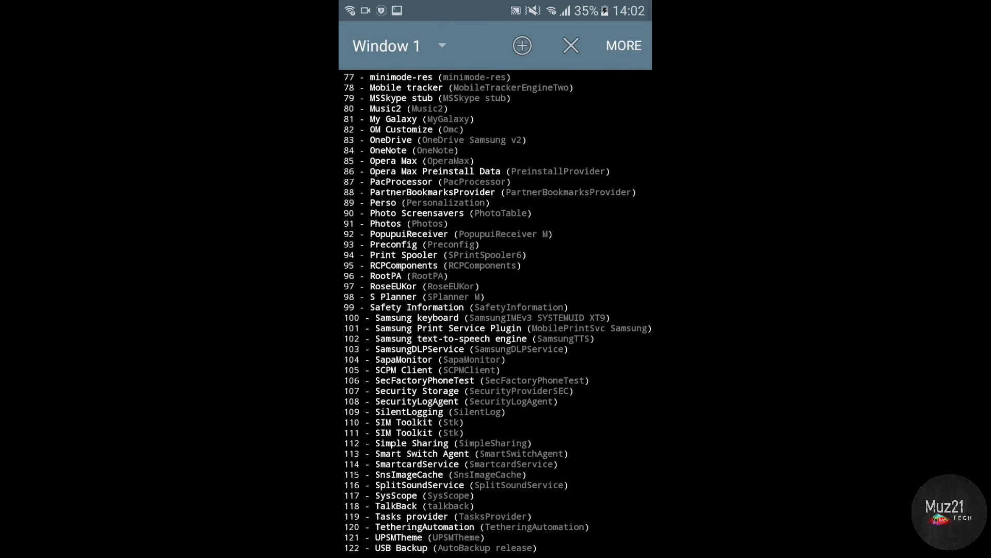
drag(574, 271, 568, 302)
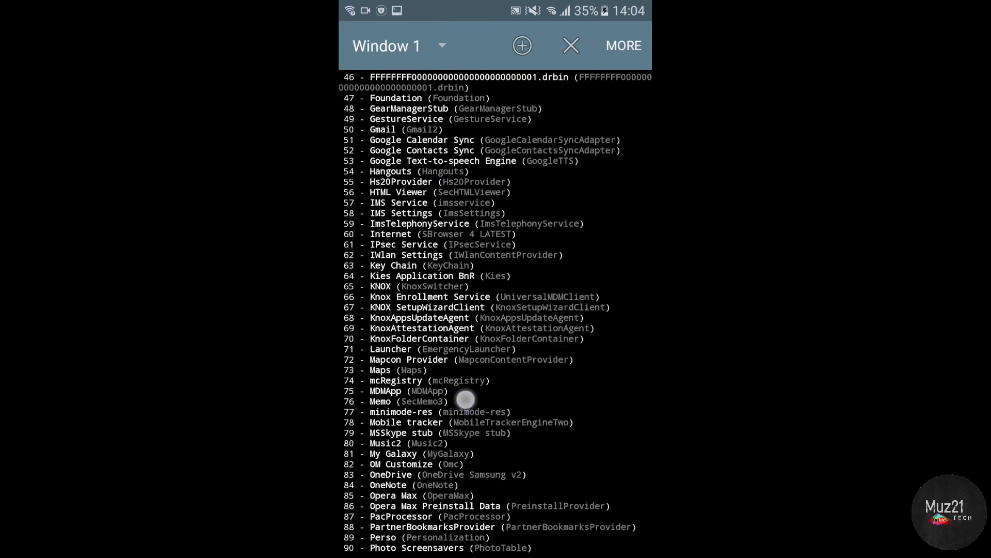
drag(465, 405, 480, 343)
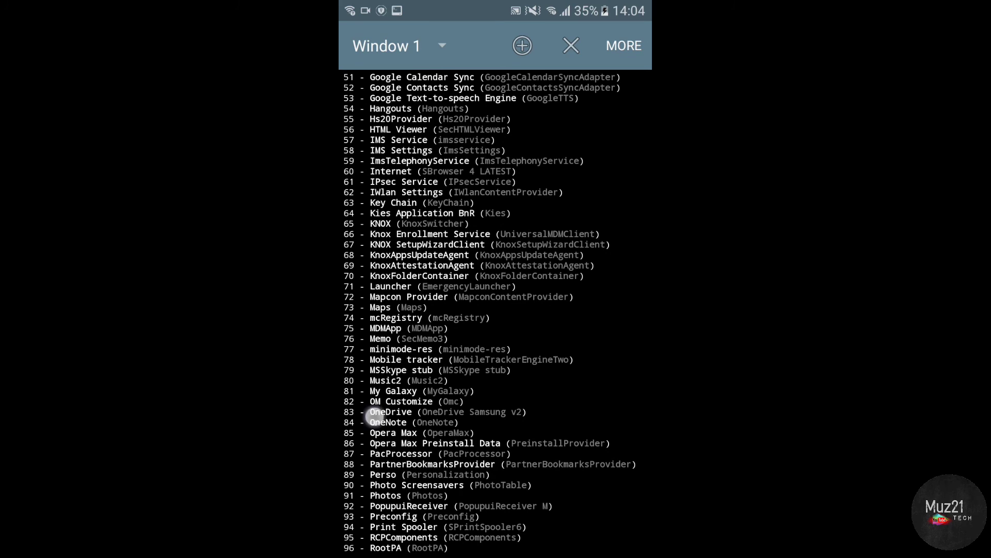
drag(407, 419, 588, 297)
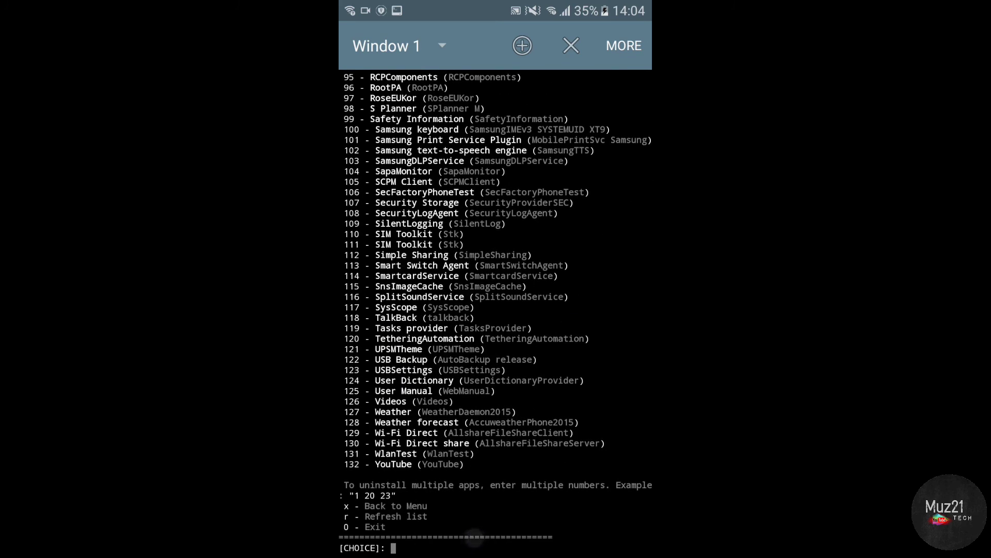
- Enter 84 to uninstall OneNote, confirm with y, then answer n to exit
click(472, 547)
click(571, 358)
click(450, 358)
text(84)
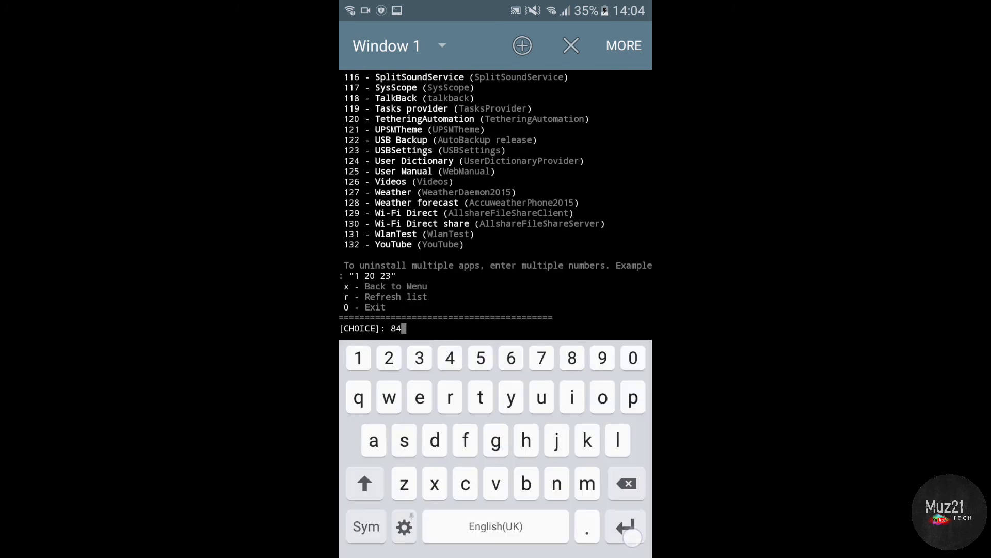
click(626, 526)
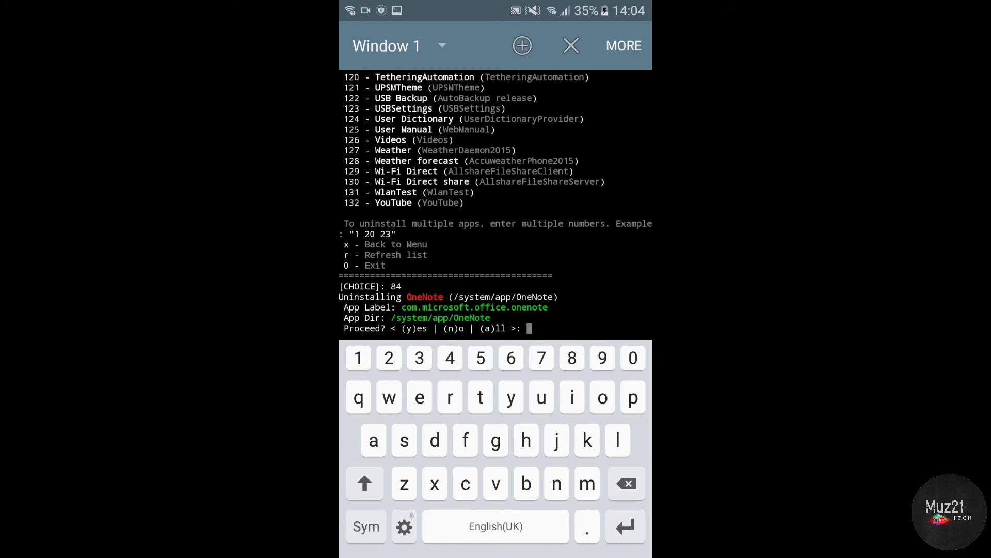
click(510, 397)
click(556, 484)
text(n)
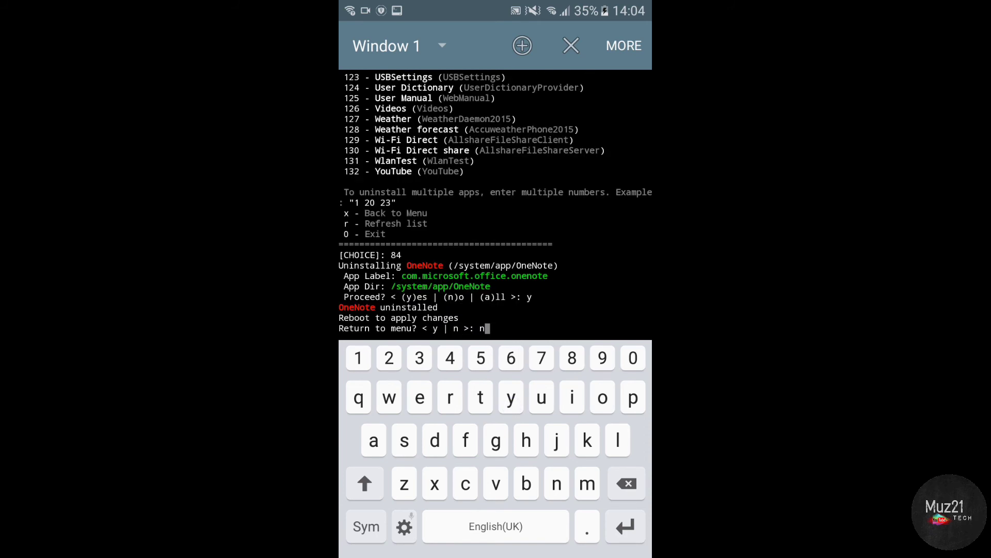
click(626, 526)
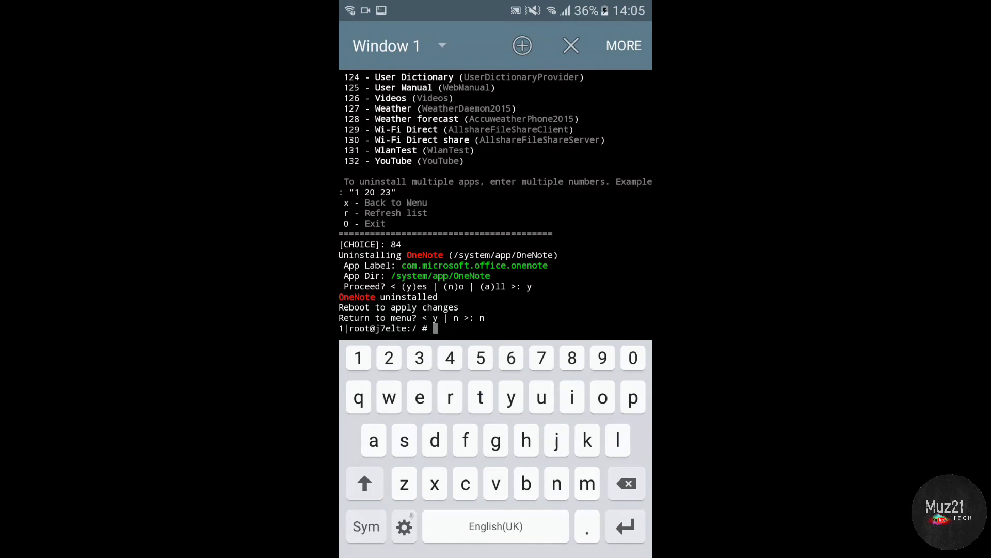
- Hide the keyboard, go to the home screen and pull down the notification shade
key(Escape)
key(super)
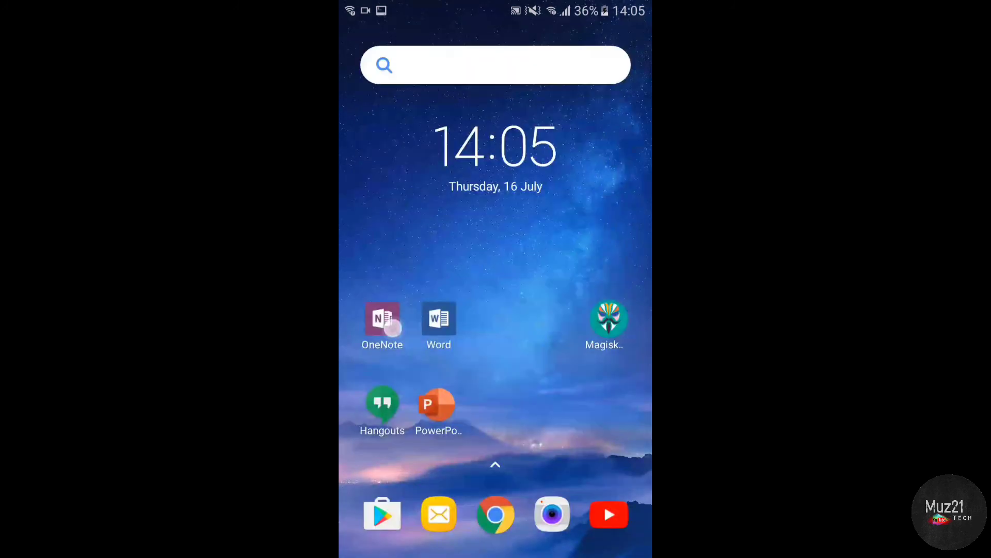
drag(496, 4, 496, 310)
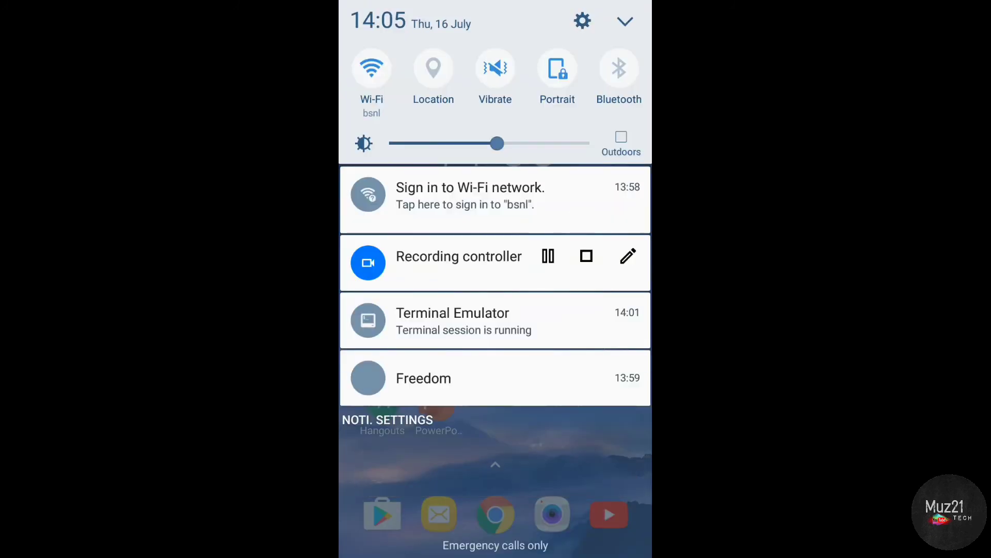